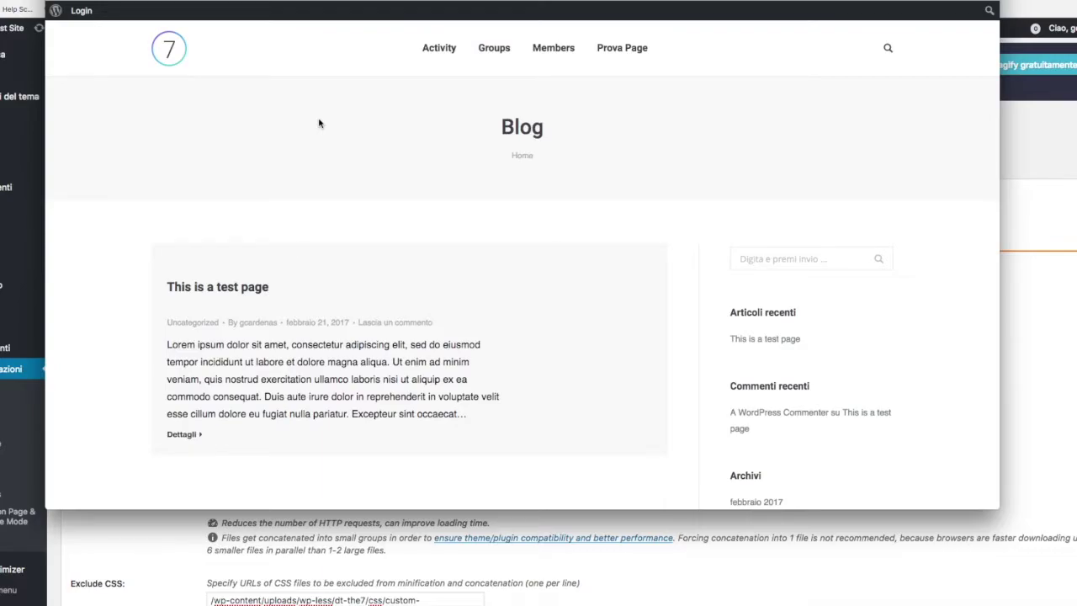
# Step: Review the file minification and combination options in the Static Files settings
pyautogui.scroll(-1, 320, 124)
pyautogui.scroll(1, 320, 125)
pyautogui.press('Escape')
pyautogui.scroll(-2, 560, 306)
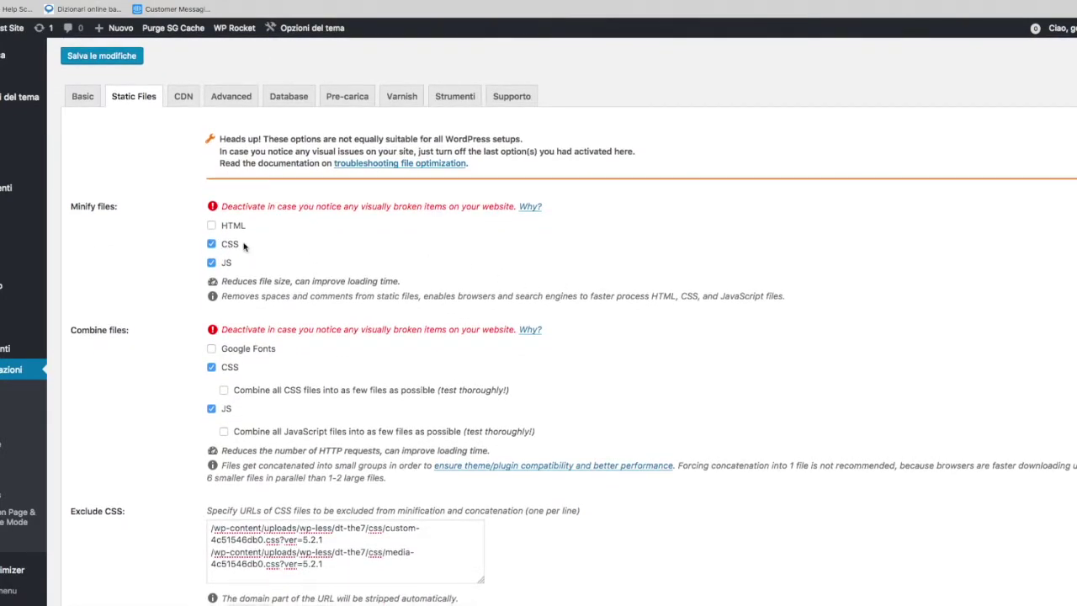
pyautogui.scroll(2, 169, 292)
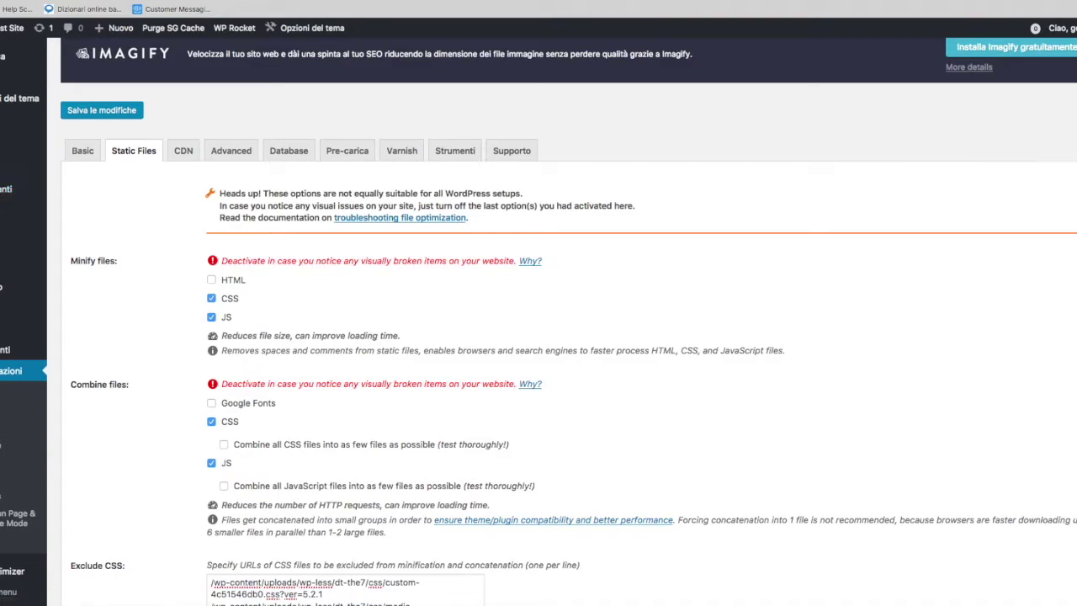
# Step: Locate the dt-the7 media stylesheet in the site's page source and select its URL
pyautogui.press('super+Tab')
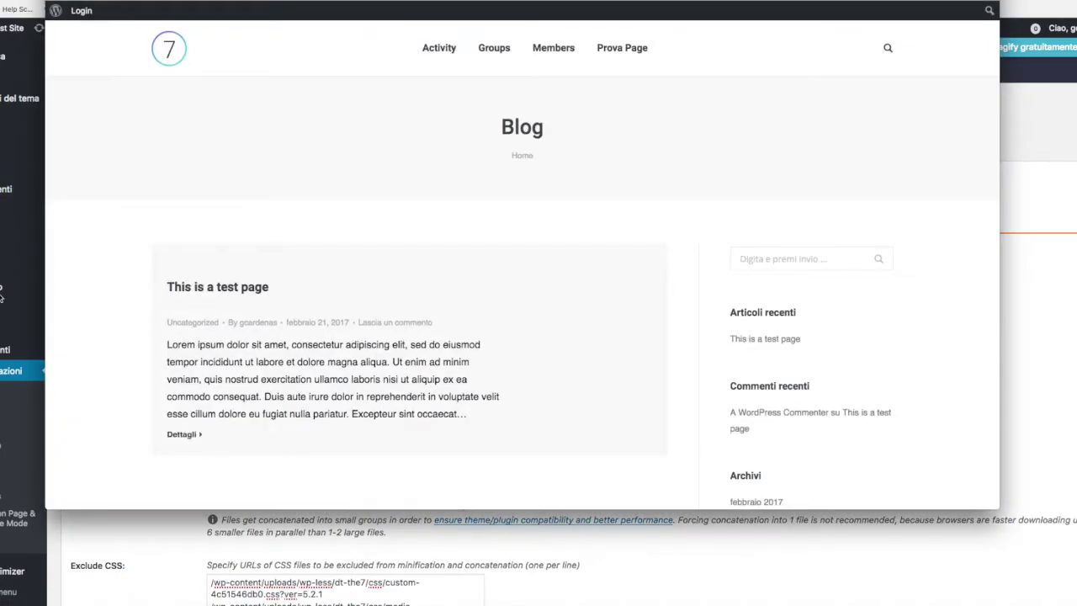
pyautogui.hotkey('ctrl', 'Tab')
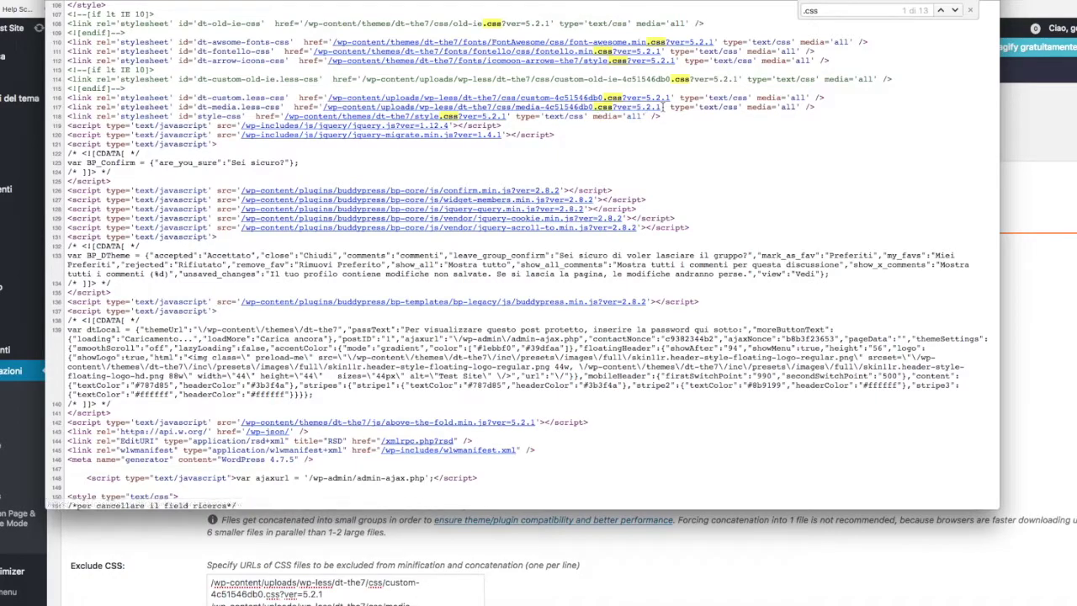
pyautogui.moveTo(665, 107); pyautogui.dragTo(324, 108)
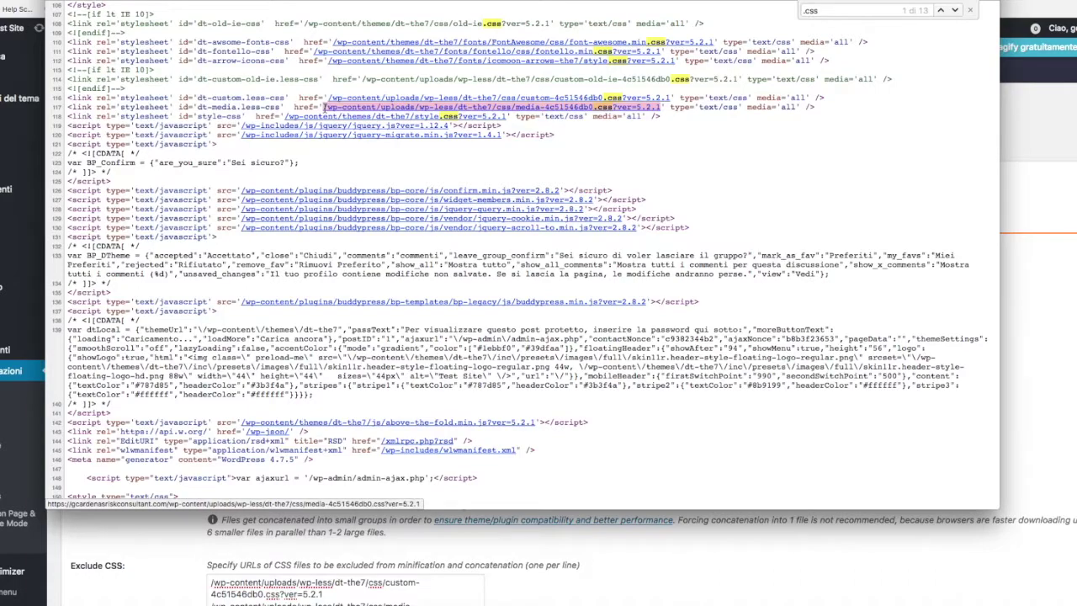
# Step: Return to the Static Files settings and examine the Exclude CSS entries, including the hash in the file names
pyautogui.click(1042, 247)
pyautogui.scroll(-3, 632, 308)
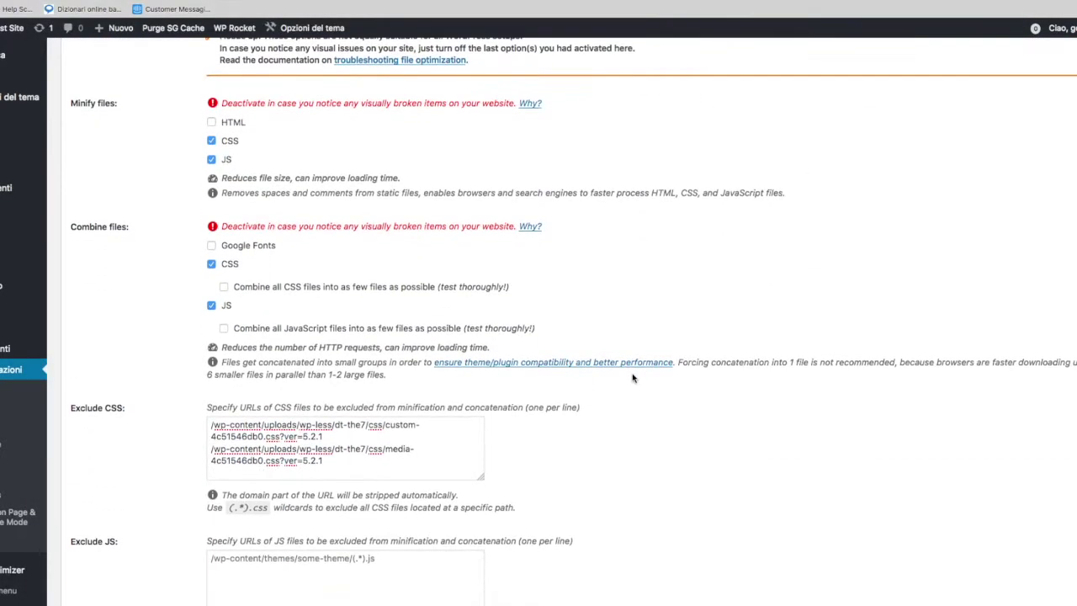
pyautogui.moveTo(212, 425); pyautogui.dragTo(335, 469)
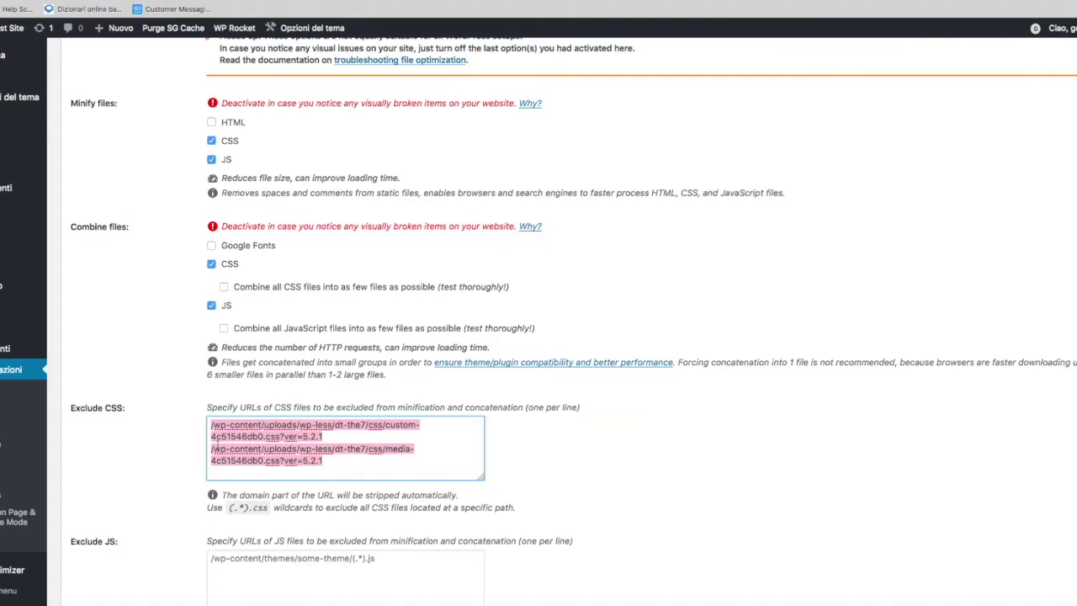
pyautogui.scroll(-2, 215, 447)
pyautogui.scroll(2, 215, 440)
pyautogui.click(333, 463)
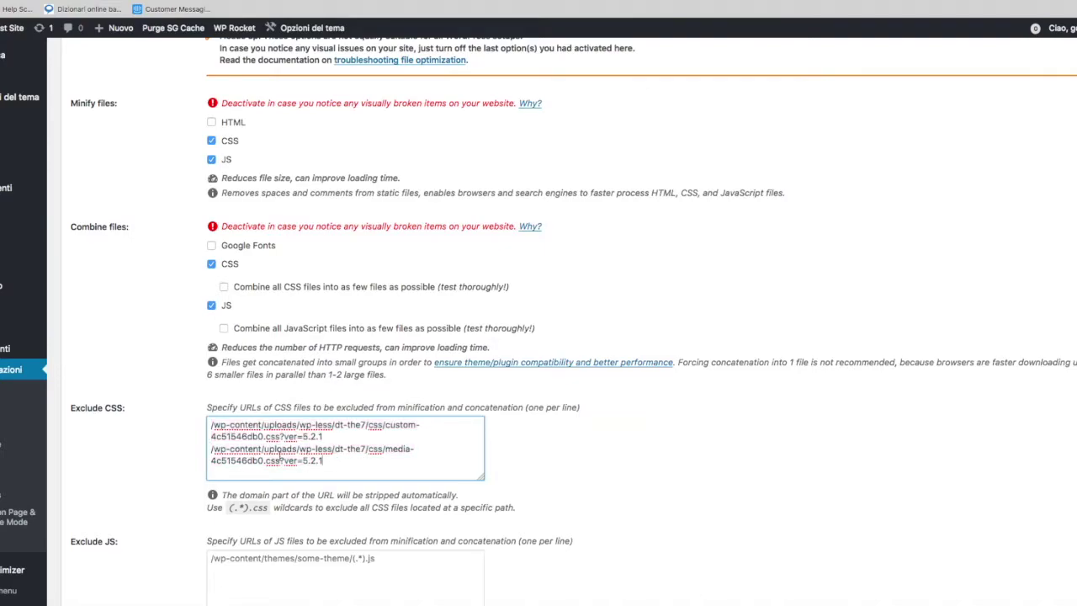
pyautogui.moveTo(264, 460); pyautogui.dragTo(194, 460)
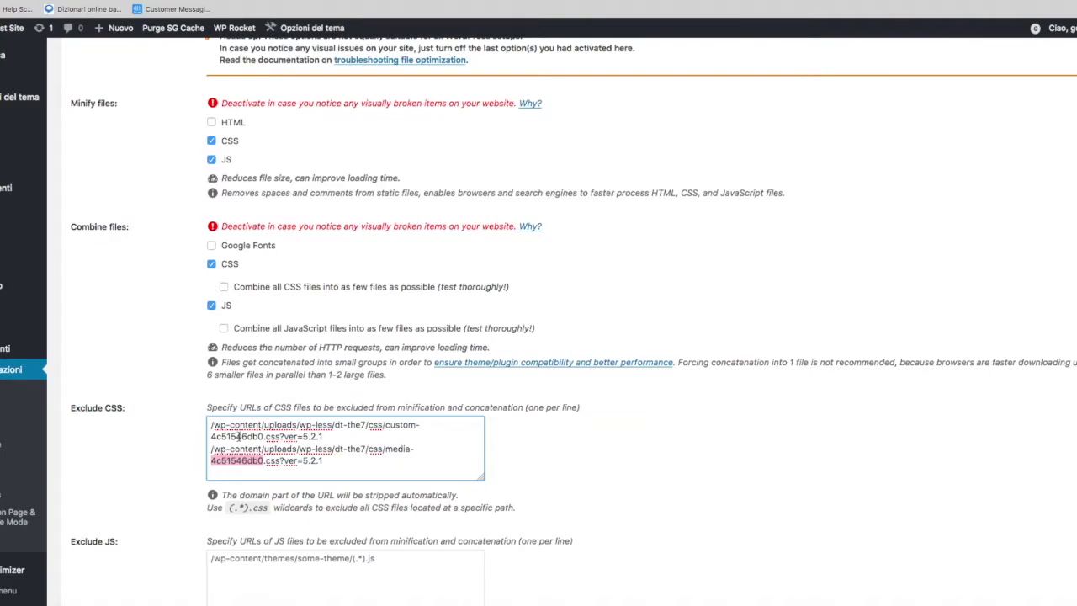
pyautogui.moveTo(211, 425); pyautogui.dragTo(436, 464)
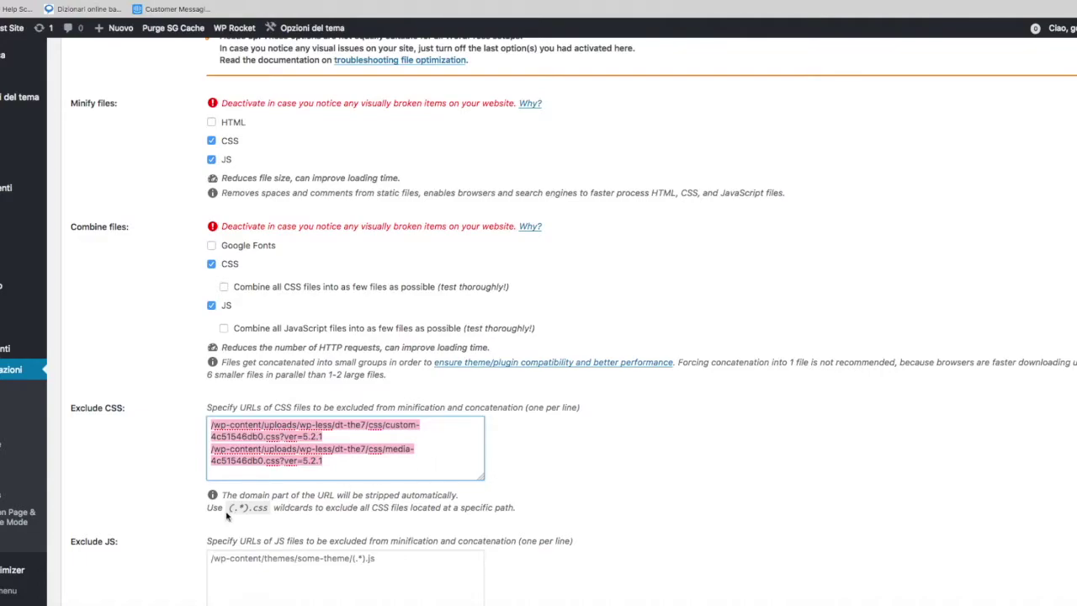
# Step: Replace the hash in both the custom and media stylesheet URLs under Exclude CSS with the wildcard (.*)
pyautogui.click(230, 511)
pyautogui.moveTo(231, 510); pyautogui.dragTo(248, 509)
pyautogui.hotkey('ctrl', 'c')
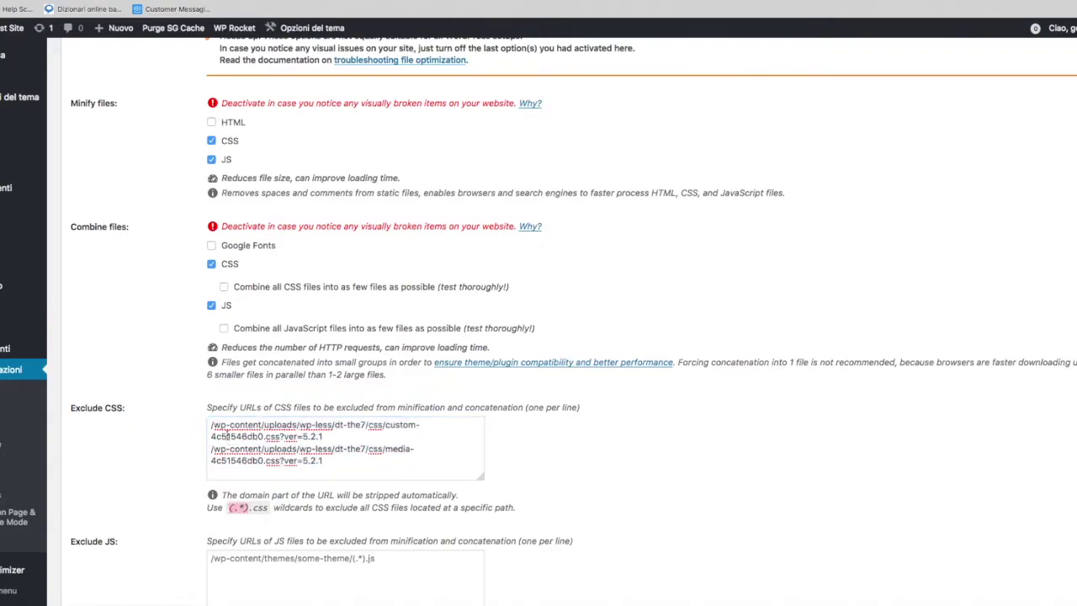
pyautogui.doubleClick(223, 435)
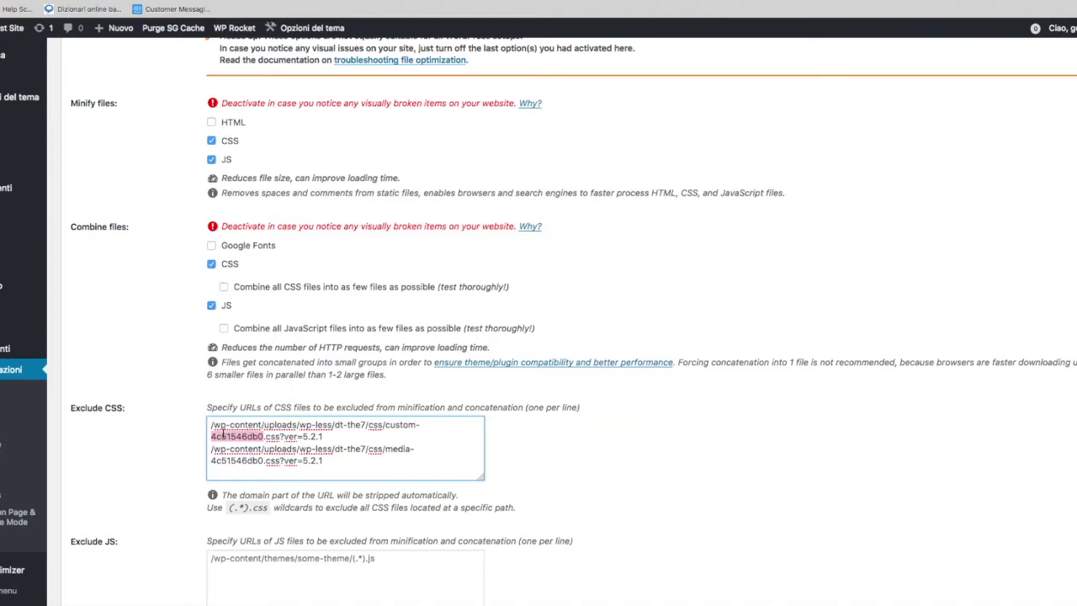
pyautogui.hotkey('ctrl', 'v')
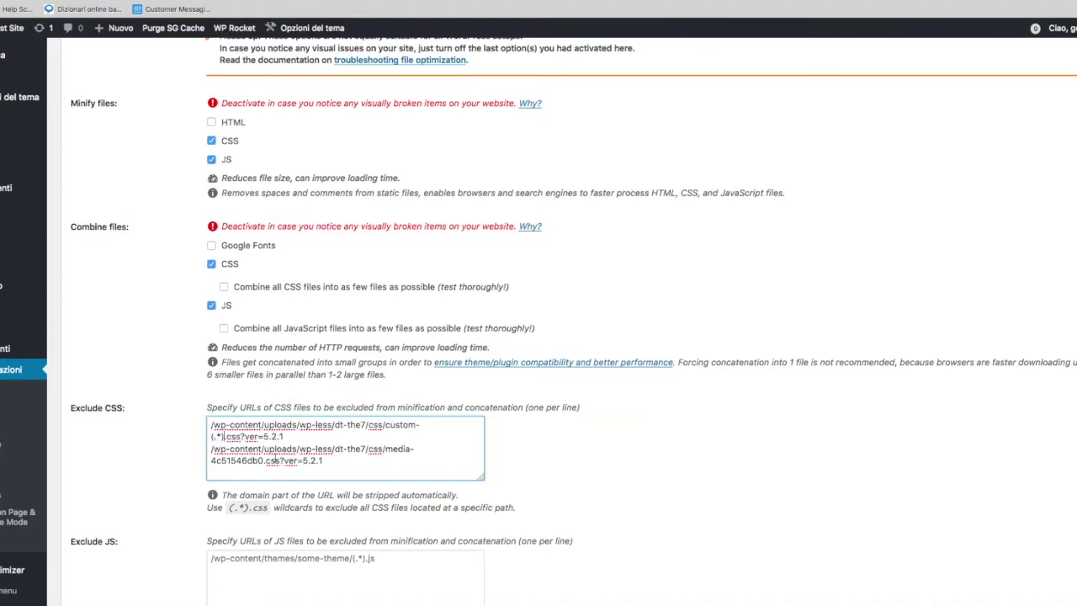
pyautogui.doubleClick(216, 459)
pyautogui.hotkey('ctrl', 'v')
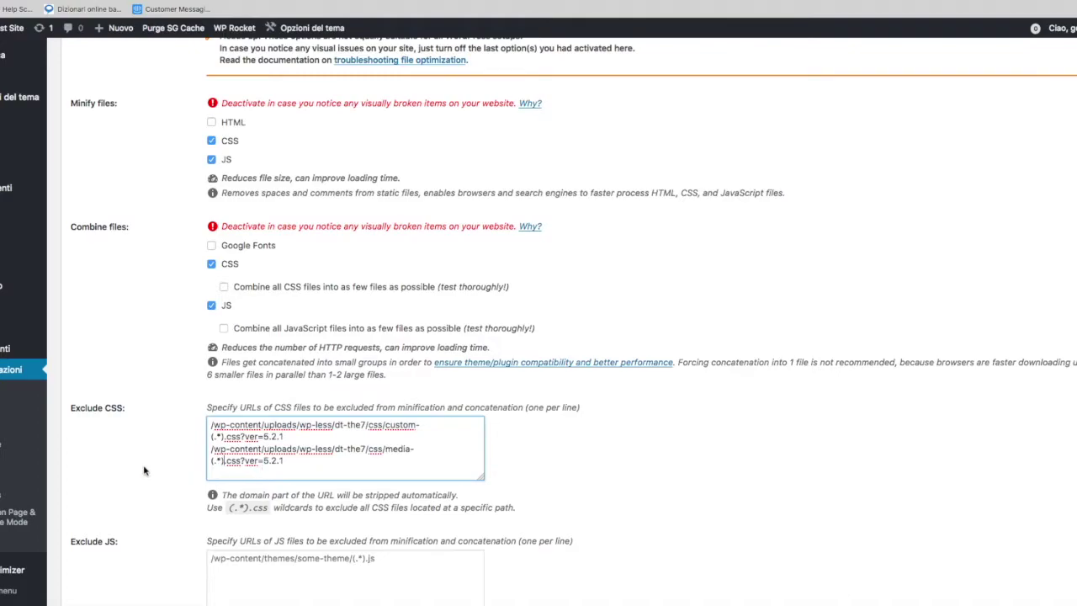
# Step: Save the changes to the Static Files settings
pyautogui.scroll(-3, 144, 471)
pyautogui.scroll(-5, 144, 472)
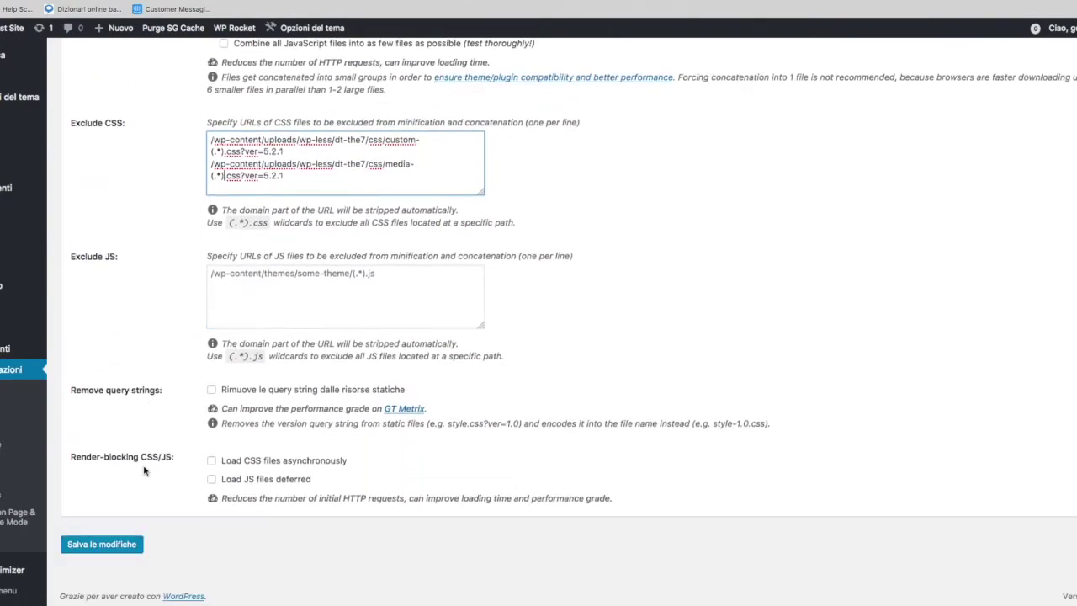
pyautogui.click(100, 548)
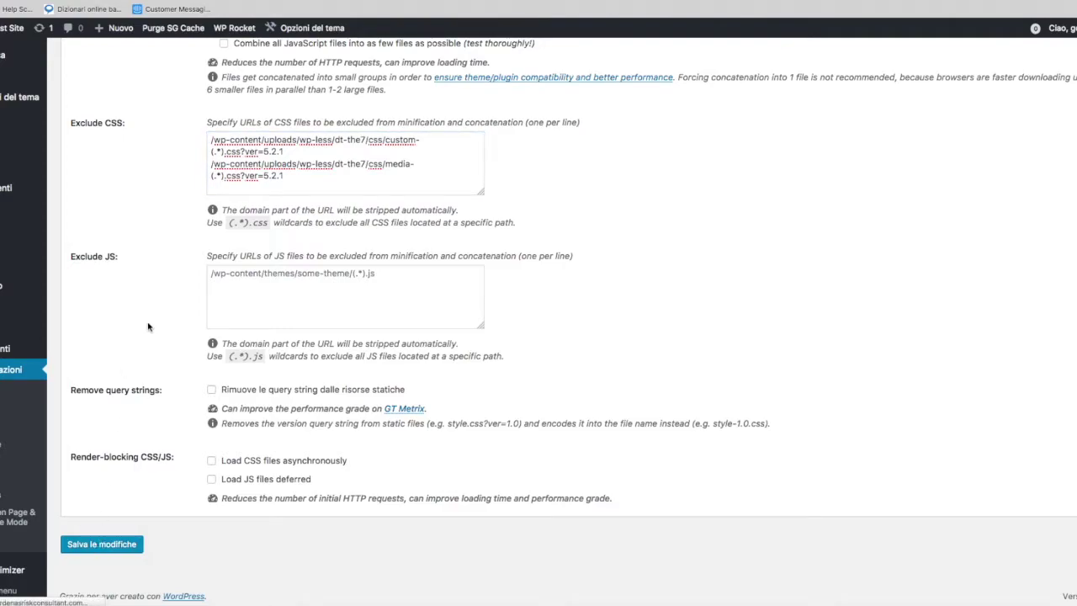
# Step: Review the saved custom and media stylesheet paths in the Exclude CSS list
pyautogui.scroll(-10, 235, 346)
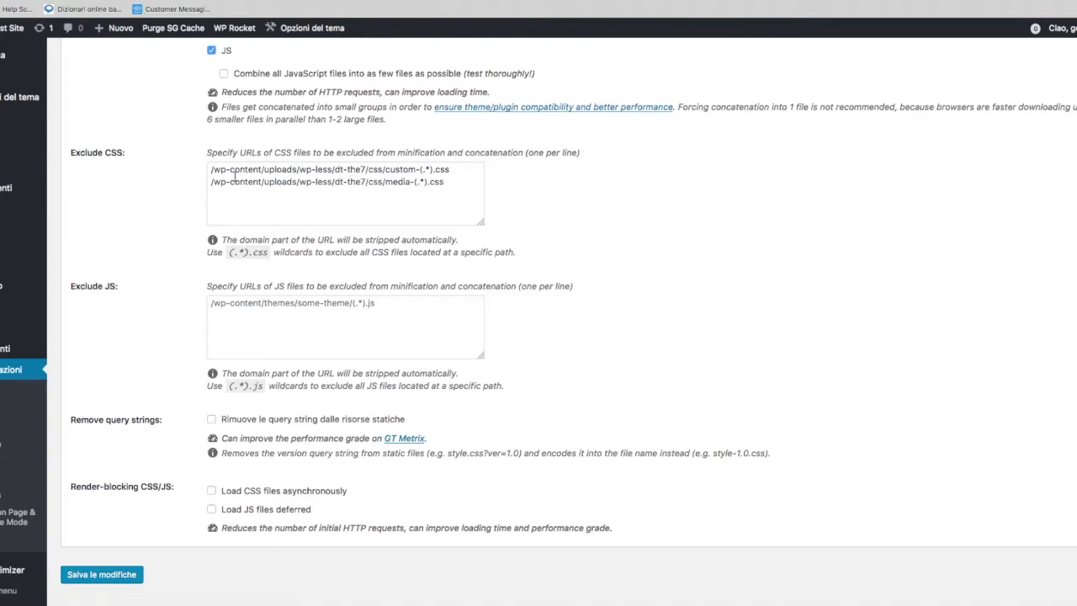
pyautogui.moveTo(210, 169); pyautogui.dragTo(464, 175)
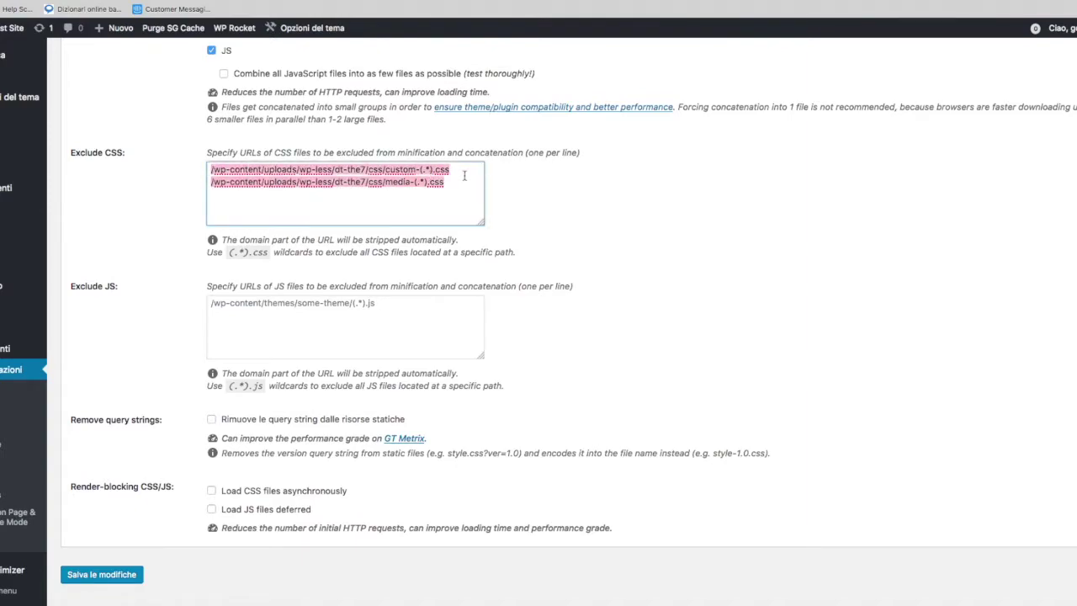
pyautogui.click(379, 173)
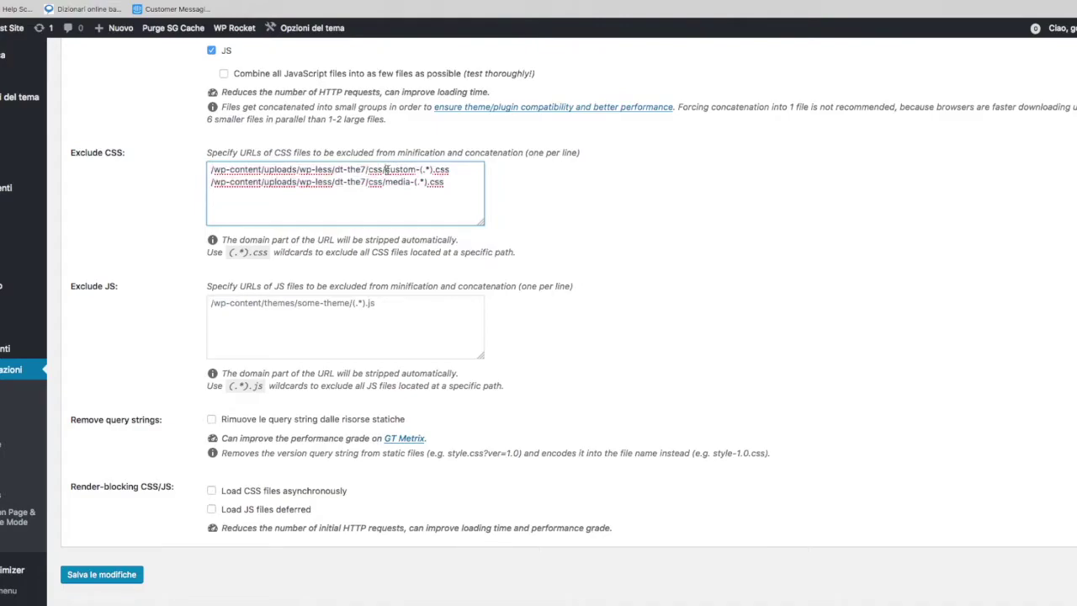
pyautogui.moveTo(385, 169); pyautogui.dragTo(449, 169)
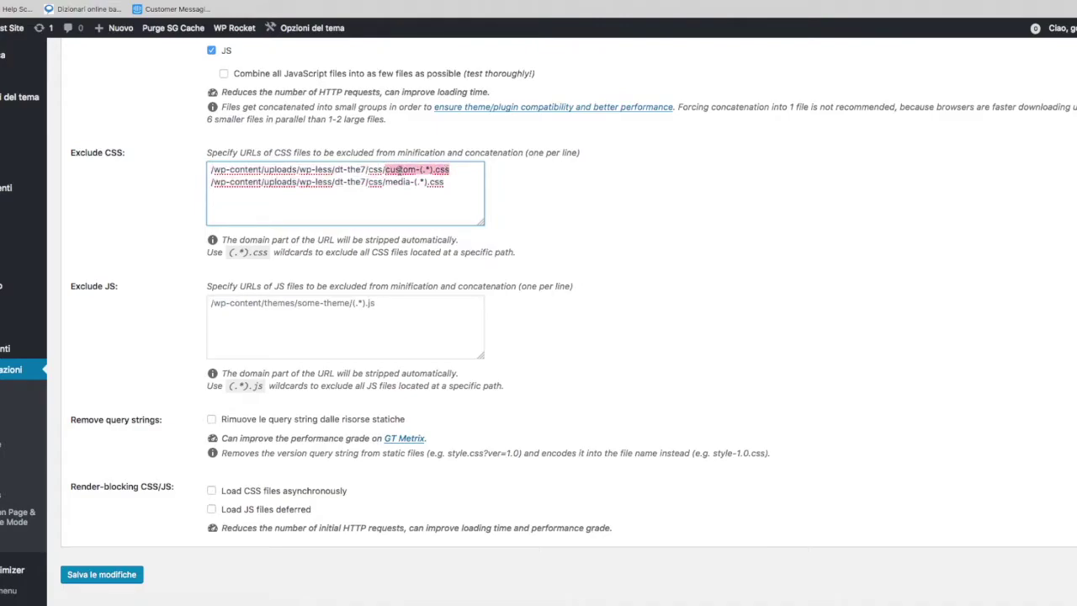
pyautogui.click(398, 170)
pyautogui.doubleClick(395, 170)
pyautogui.doubleClick(394, 183)
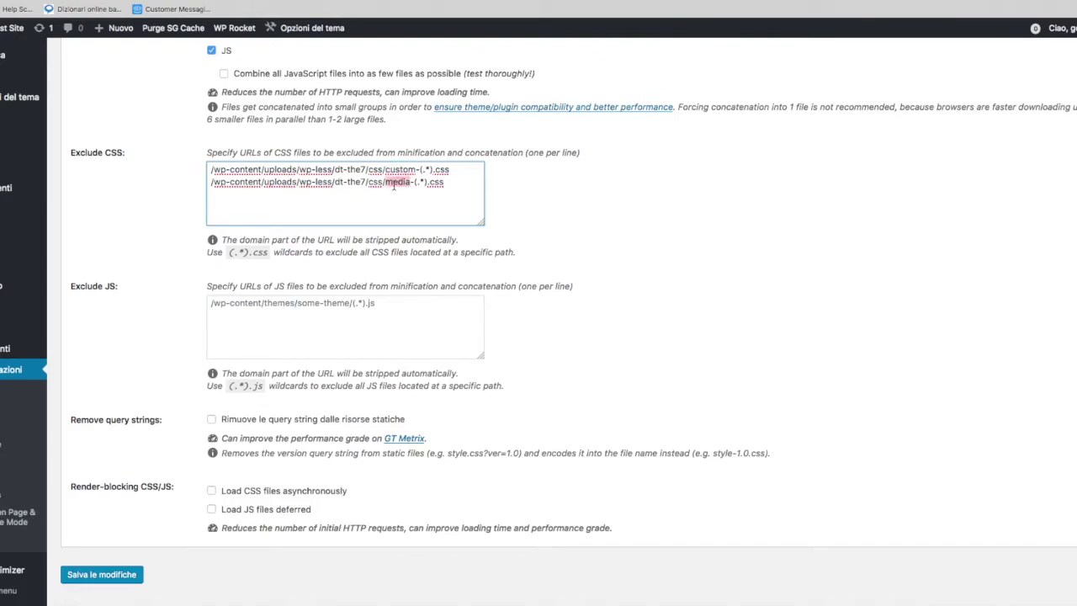
pyautogui.click(377, 194)
# Step: Switch to the public site and reload both the blog page and its page source
pyautogui.press('super+grave')
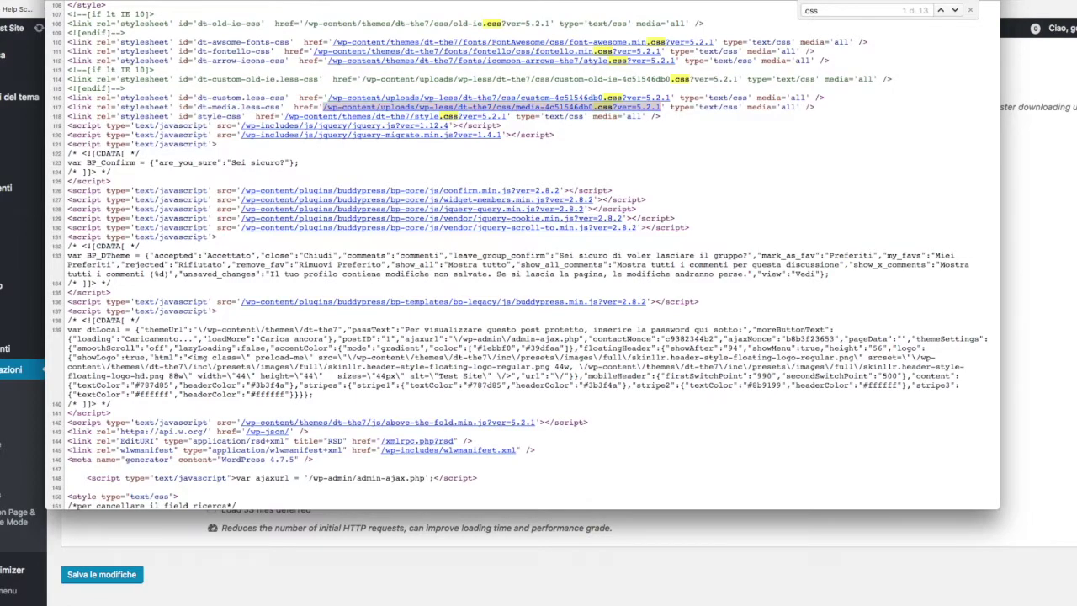
pyautogui.press('super+grave')
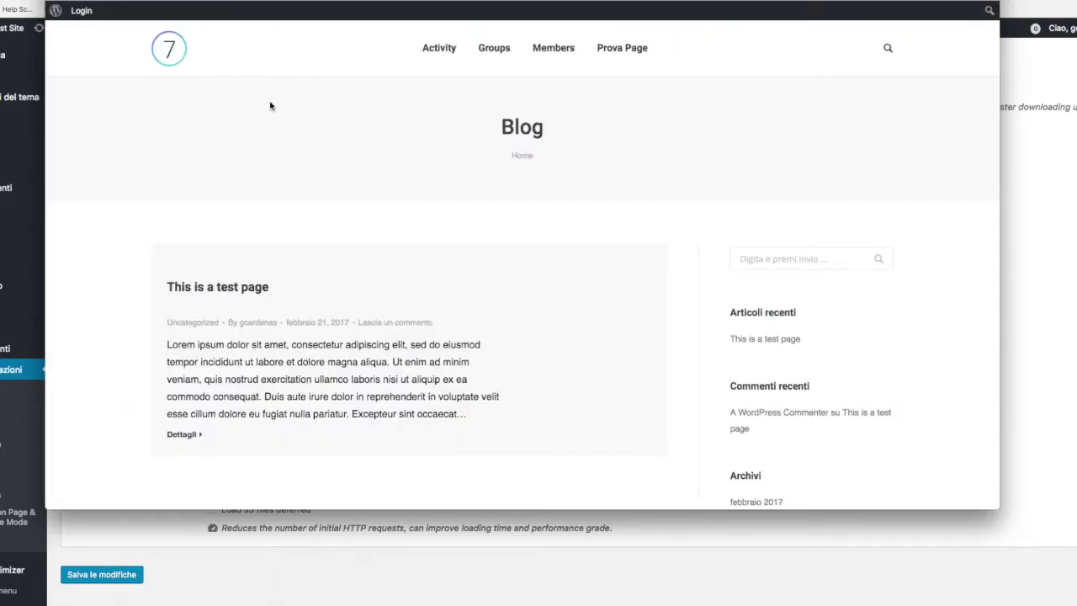
pyautogui.press('super+r')
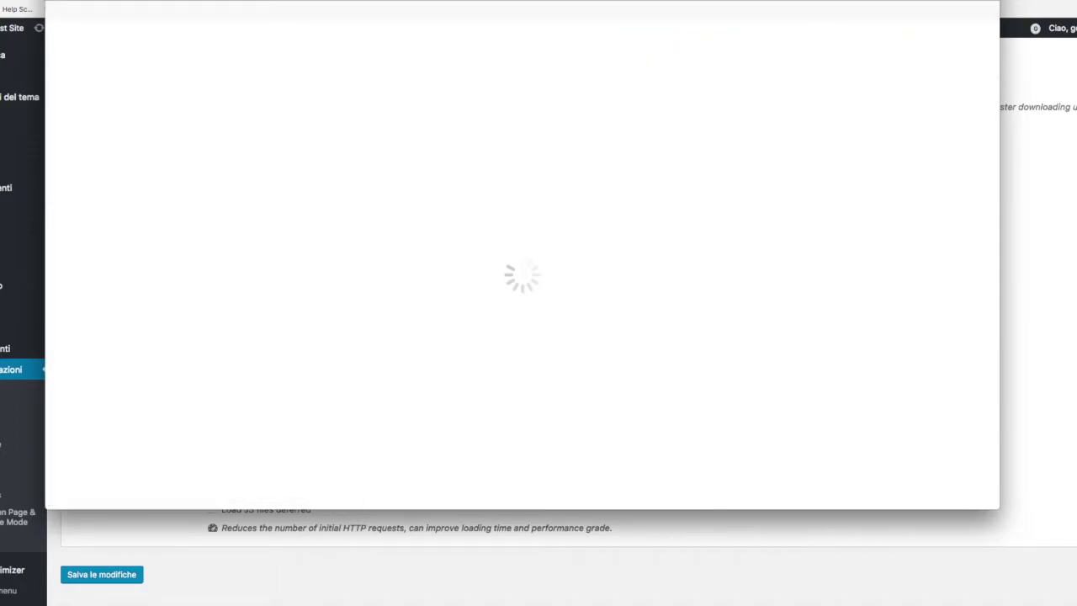
pyautogui.press('super+grave')
pyautogui.press('super+r')
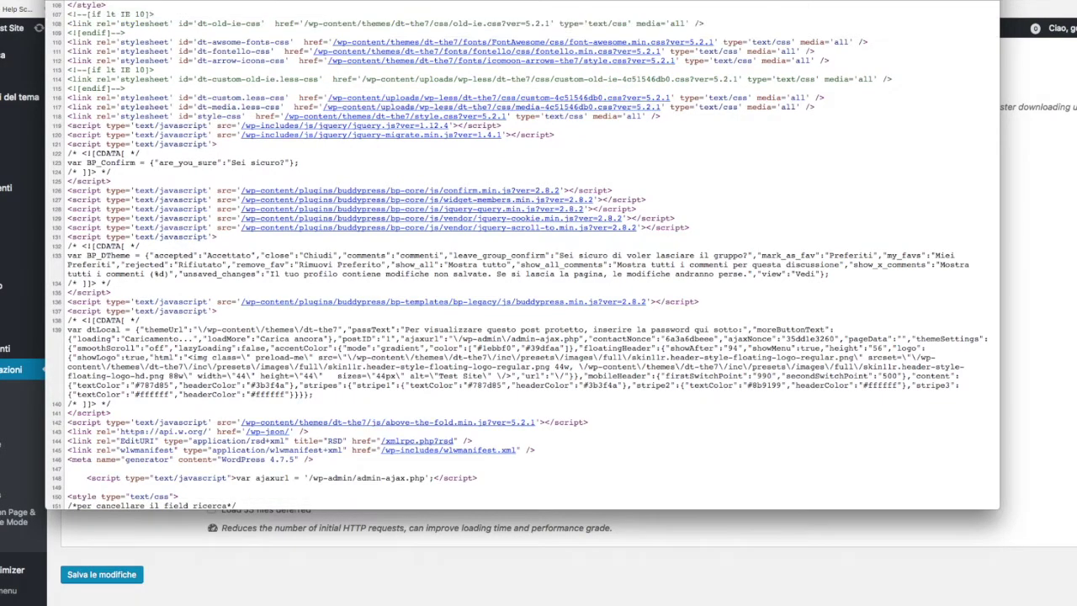
# Step: Examine the cached minified CSS and JS links at the start of the reloaded page source
pyautogui.press('super+Up')
pyautogui.scroll(-3, 354, 81)
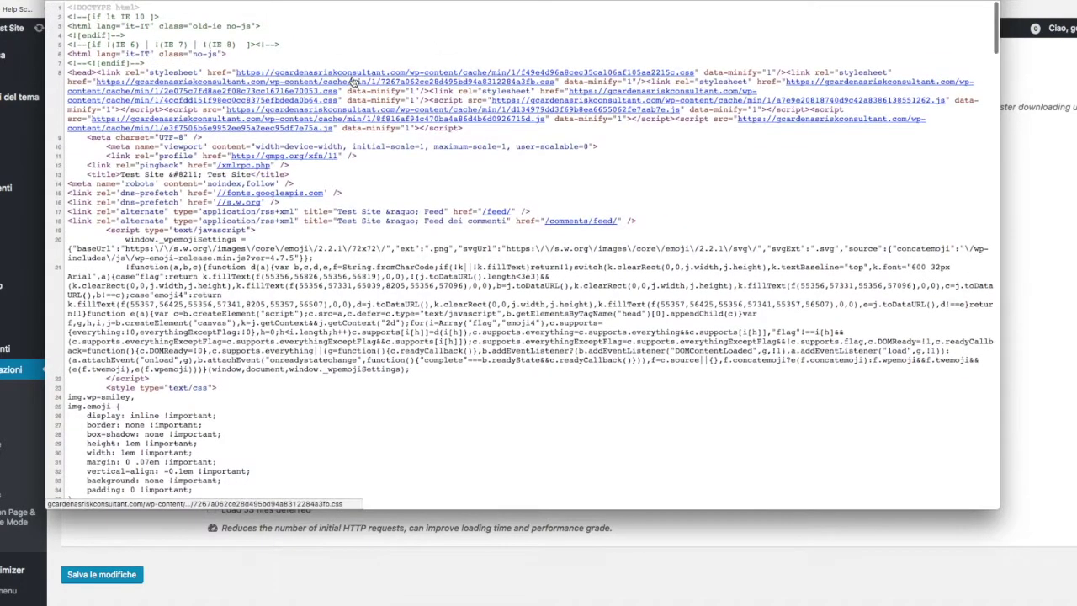
pyautogui.scroll(-1, 354, 81)
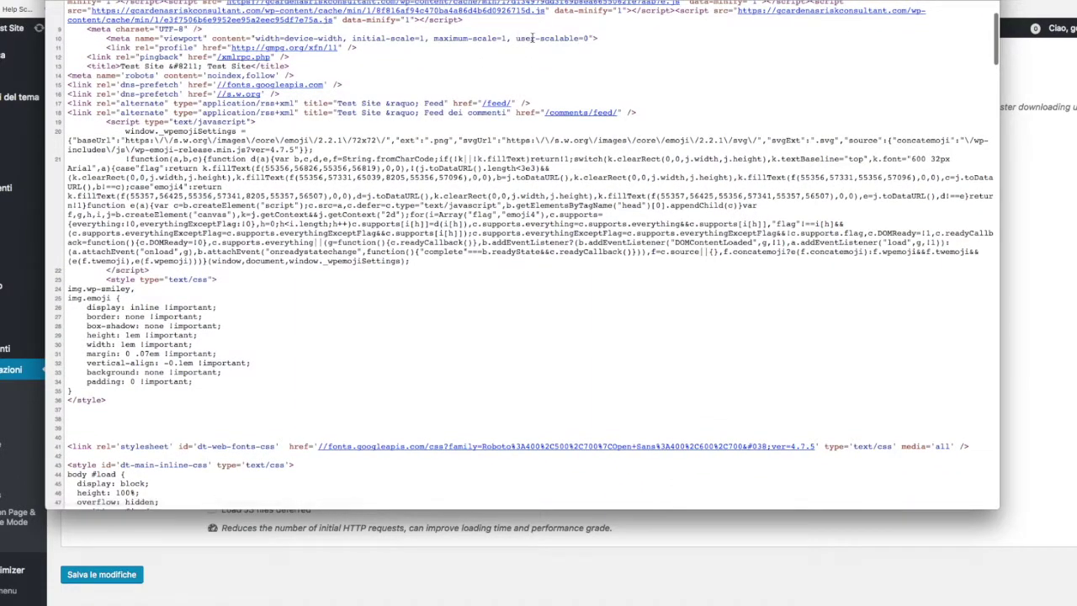
pyautogui.scroll(-6, 532, 41)
pyautogui.scroll(-2, 531, 41)
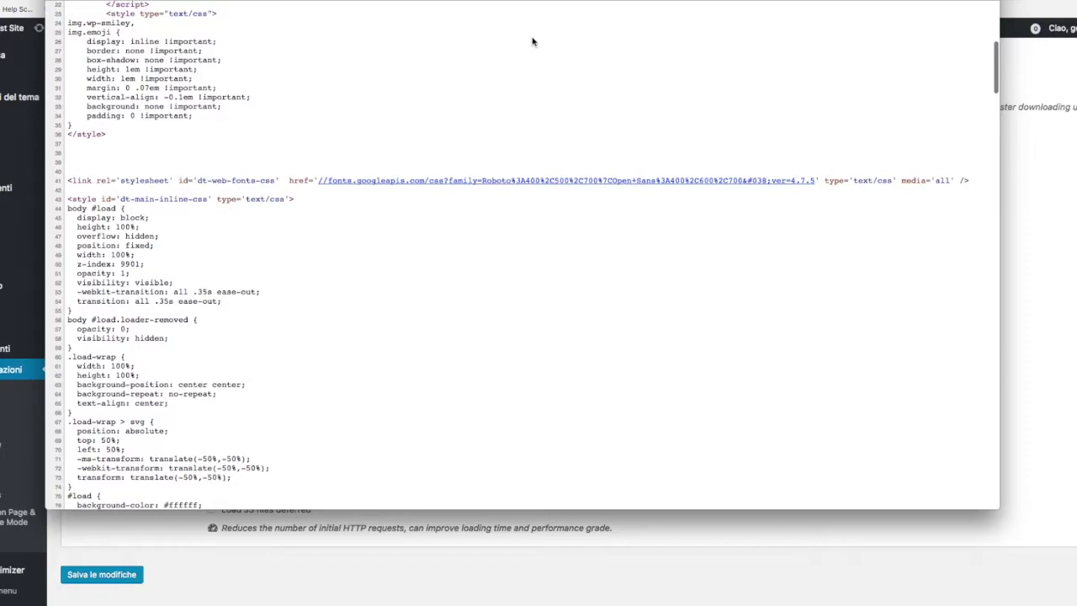
# Step: Search the page source for ".css" and select the dt-custom.less and dt-media.less stylesheet links
pyautogui.press('super+f')
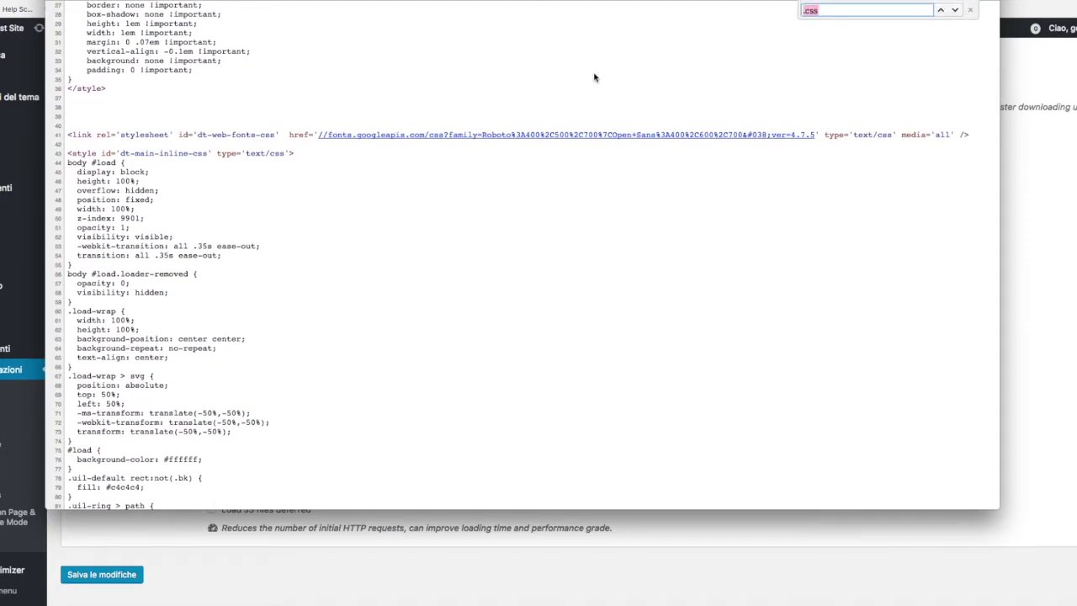
pyautogui.click(956, 11)
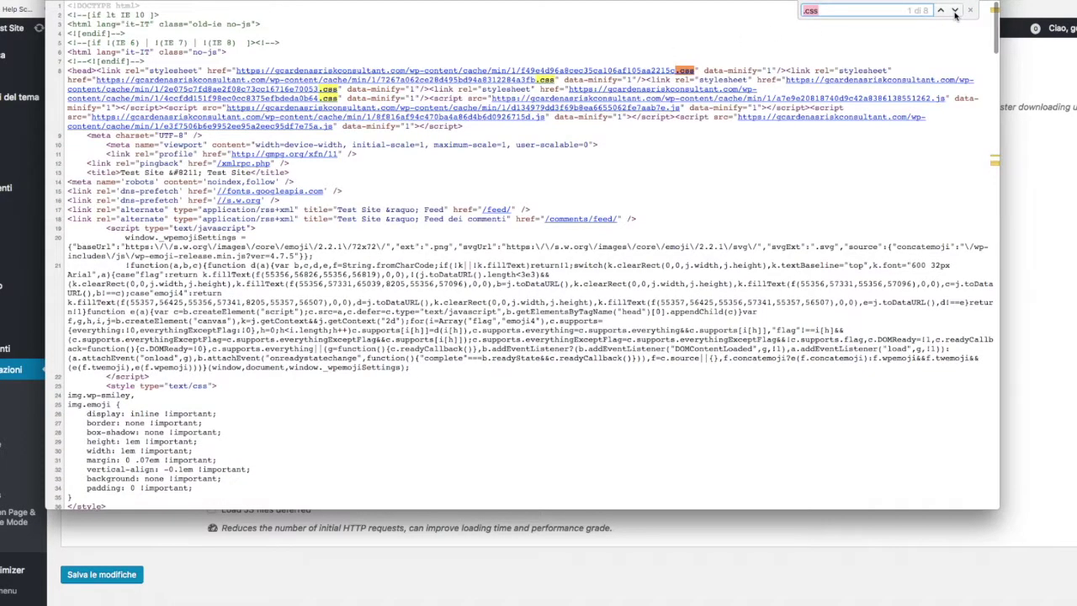
pyautogui.click(955, 11)
pyautogui.click(956, 11)
pyautogui.click(956, 11)
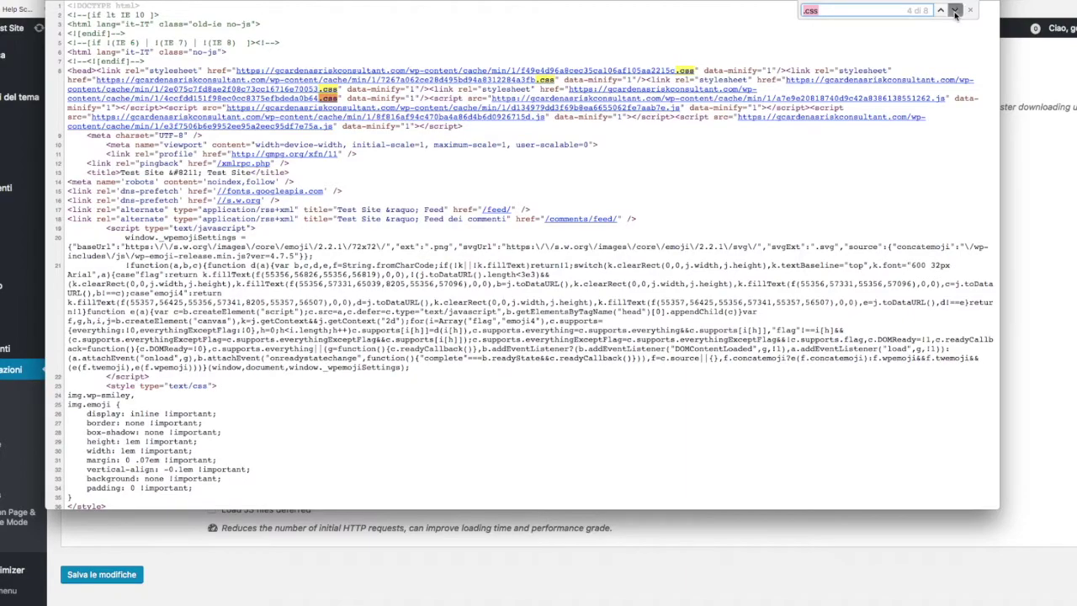
pyautogui.click(956, 11)
pyautogui.scroll(-2, 693, 213)
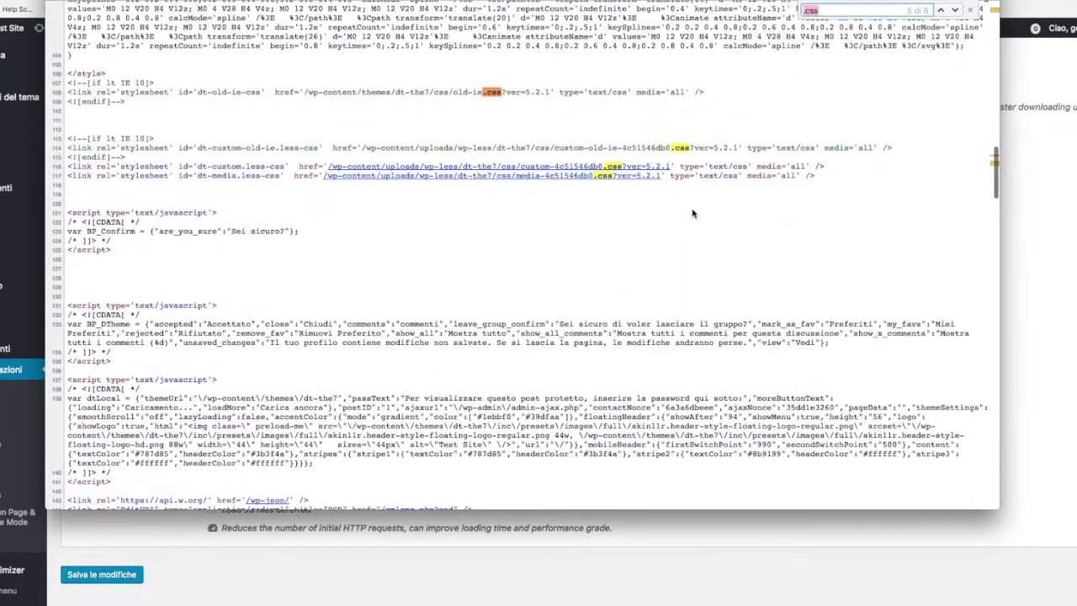
pyautogui.moveTo(329, 167); pyautogui.dragTo(666, 178)
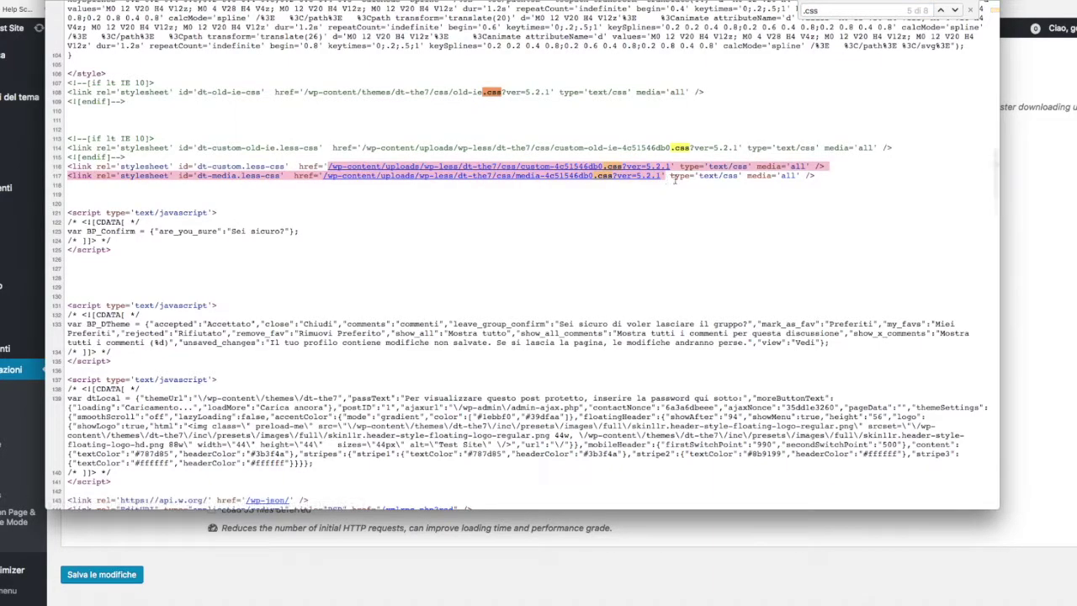
# Step: Compare the cached minified stylesheet links in the page head with the separately loaded custom and media stylesheets
pyautogui.scroll(12, 674, 180)
pyautogui.scroll(20, 790, 202)
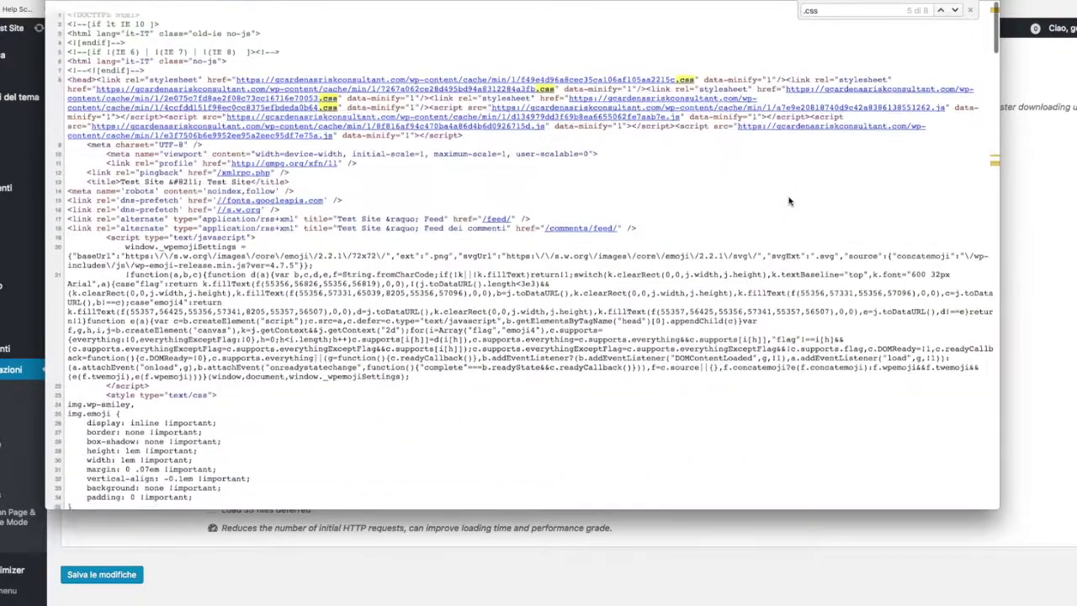
pyautogui.scroll(-15, 646, 238)
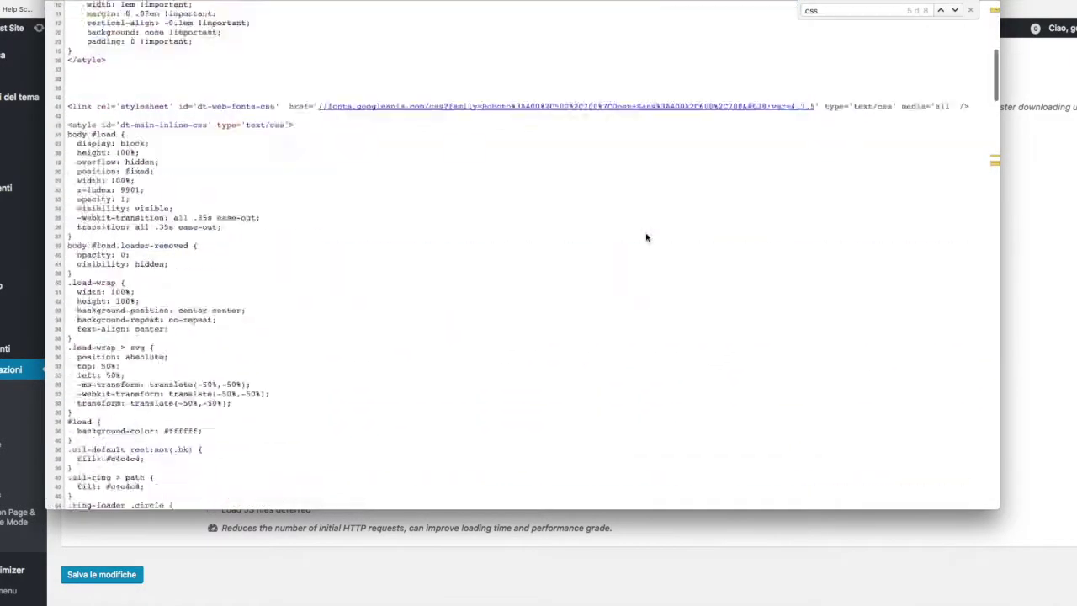
pyautogui.scroll(-20, 647, 238)
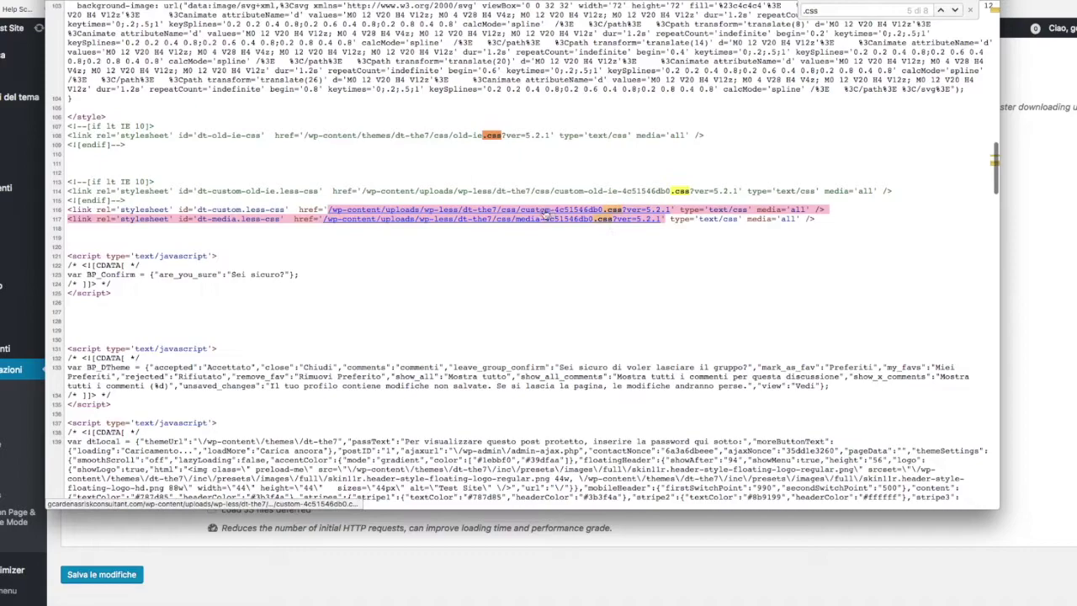